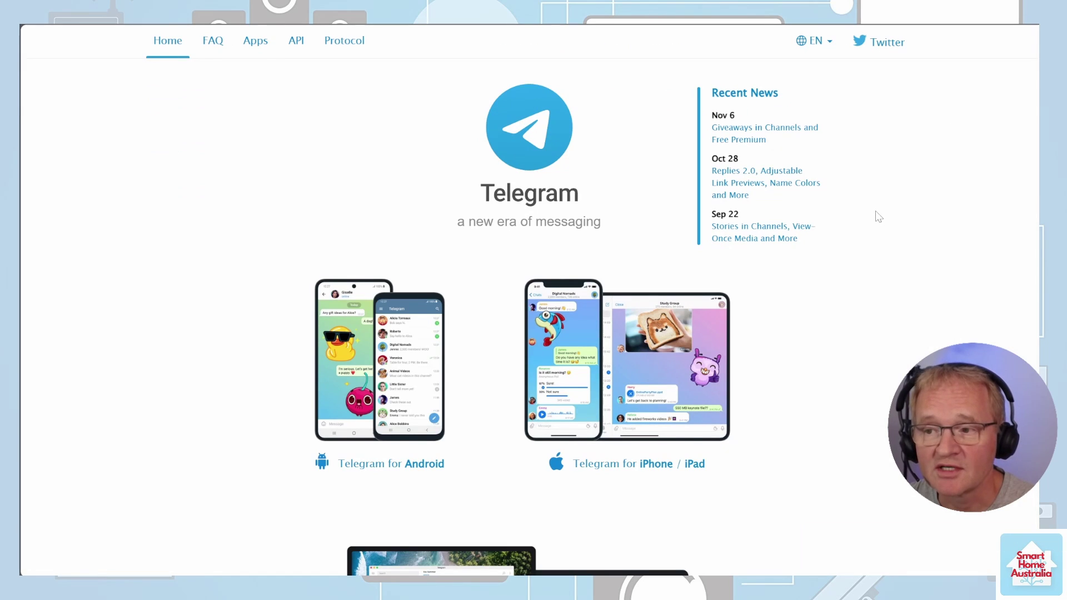
# Step: Download the Telegram Desktop installer for Windows x64 from telegram.org
pyautogui.scroll(-5, 735, 290)
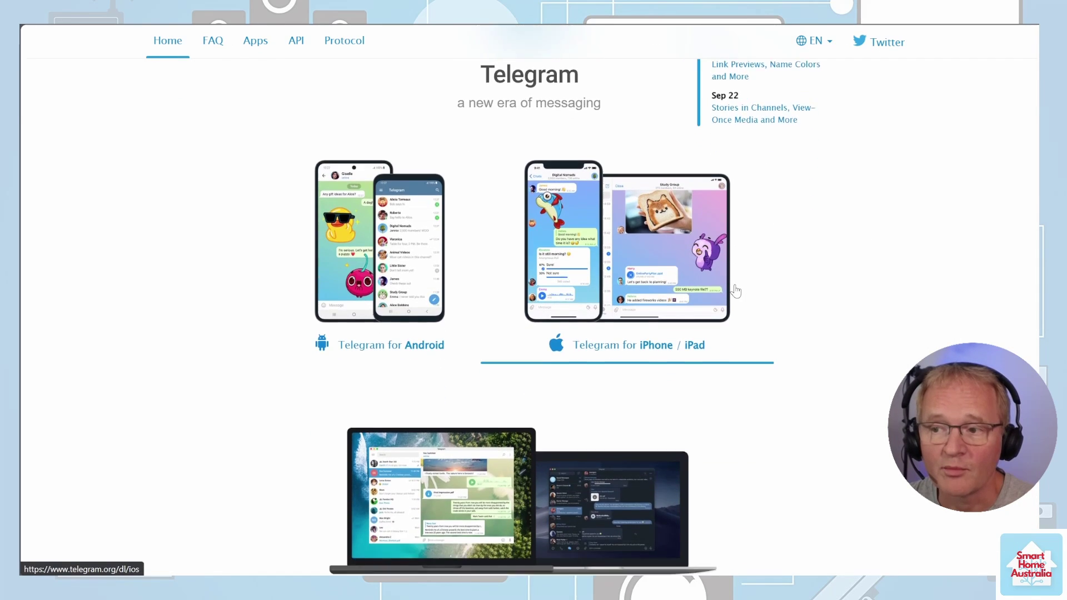
pyautogui.click(487, 325)
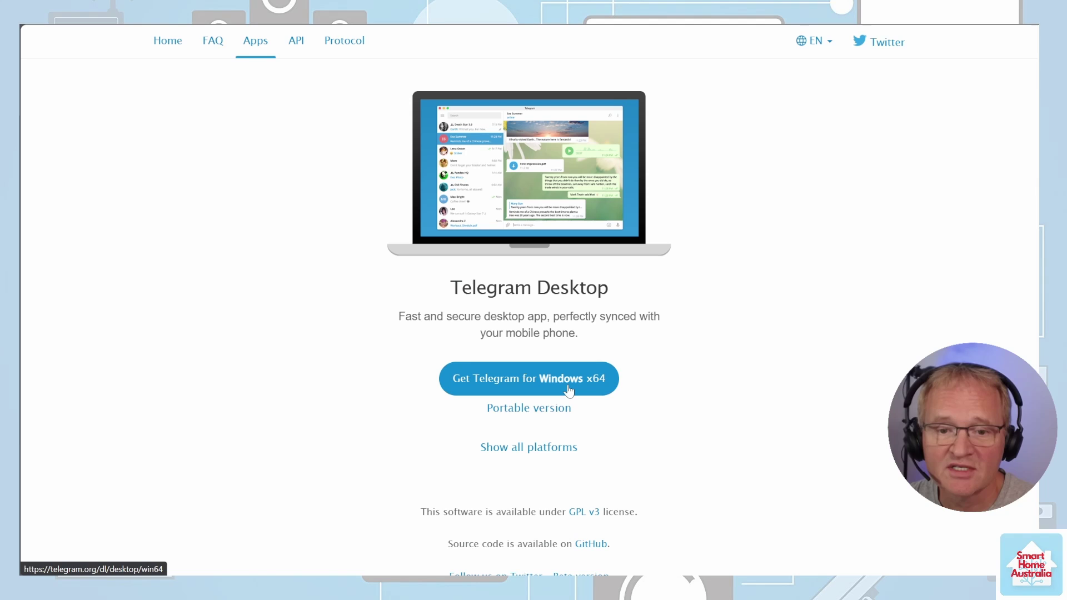
pyautogui.click(566, 387)
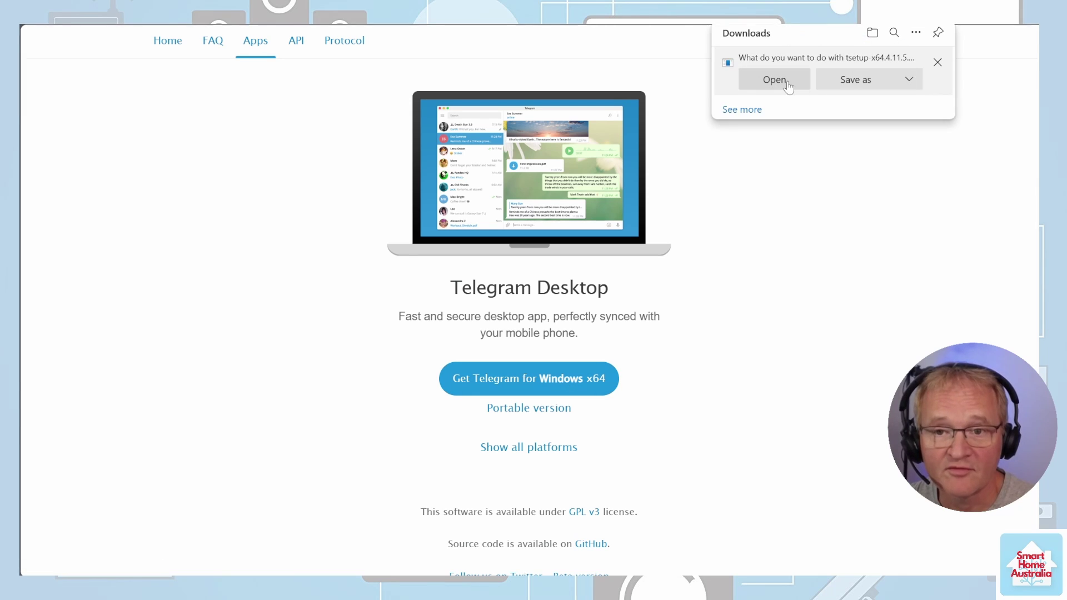
# Step: Run the installer in English with default location, start menu folder and desktop shortcut, then launch Telegram
pyautogui.click(787, 85)
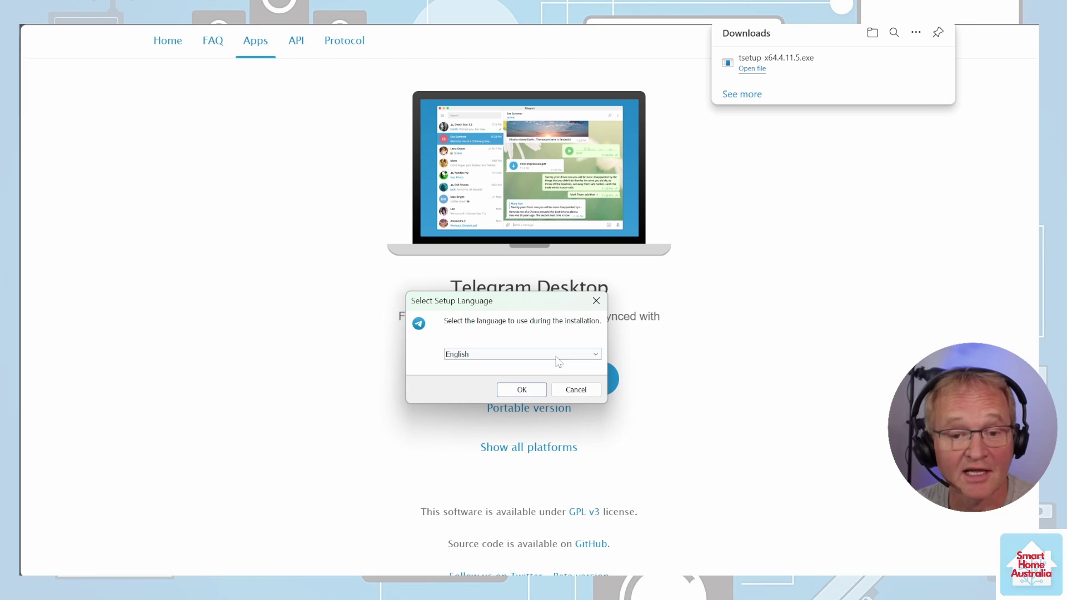
pyautogui.click(531, 390)
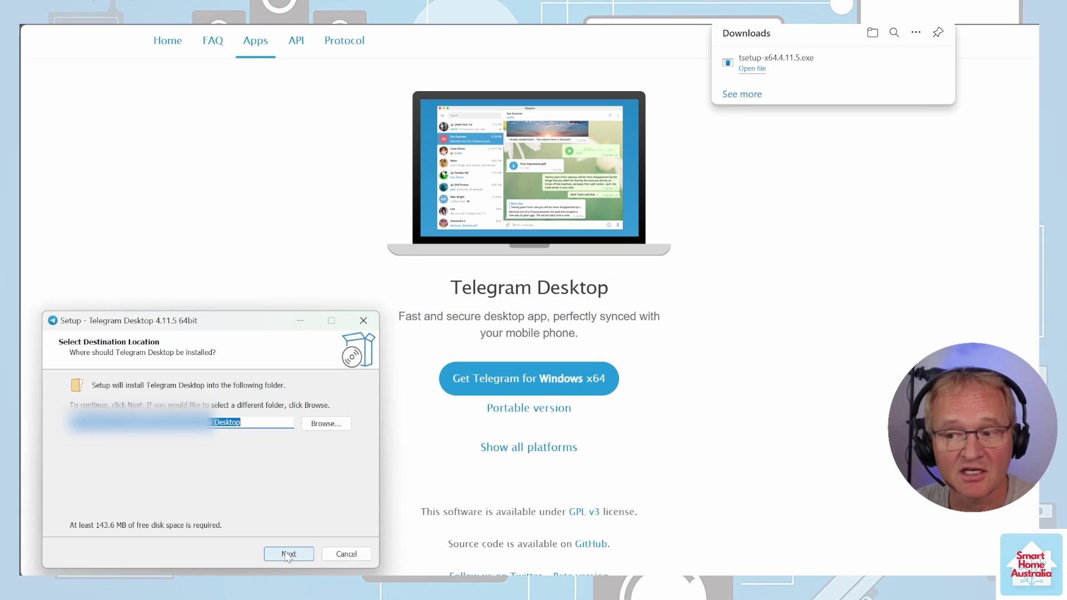
pyautogui.click(287, 555)
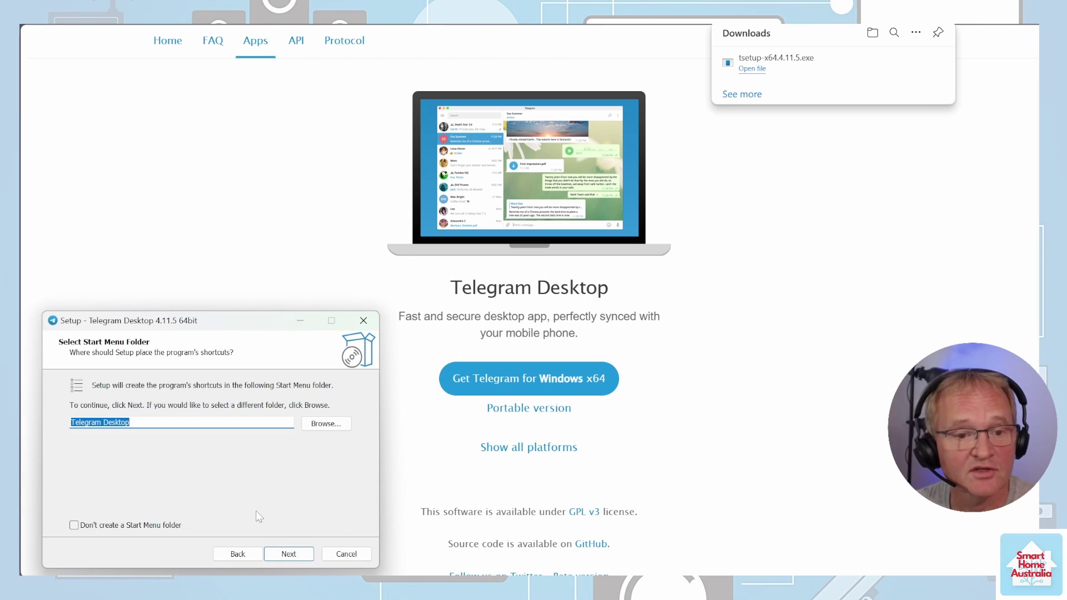
pyautogui.click(289, 555)
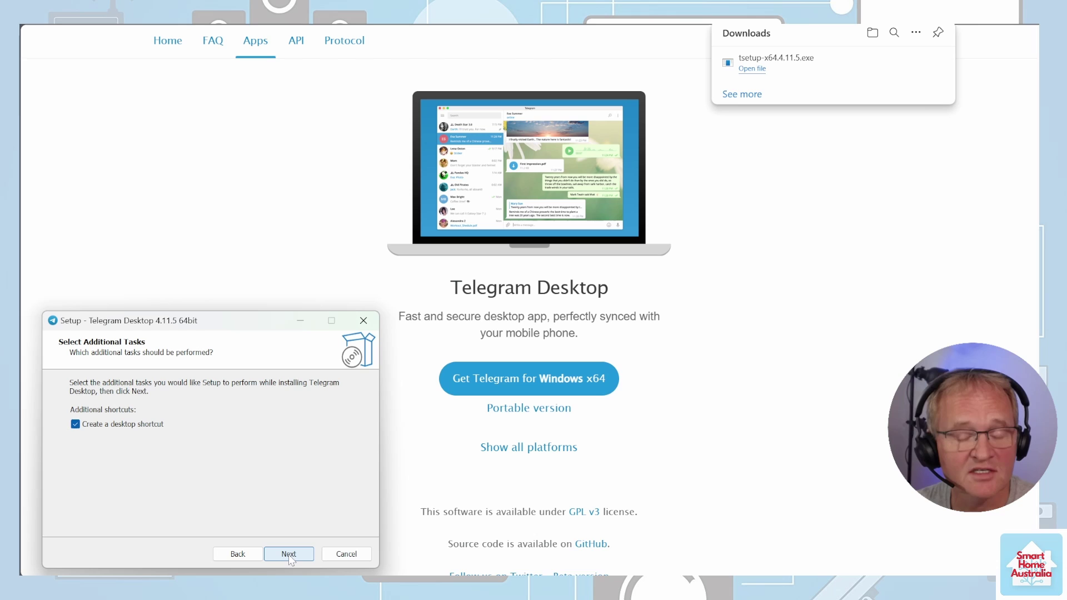
pyautogui.click(288, 554)
pyautogui.click(286, 554)
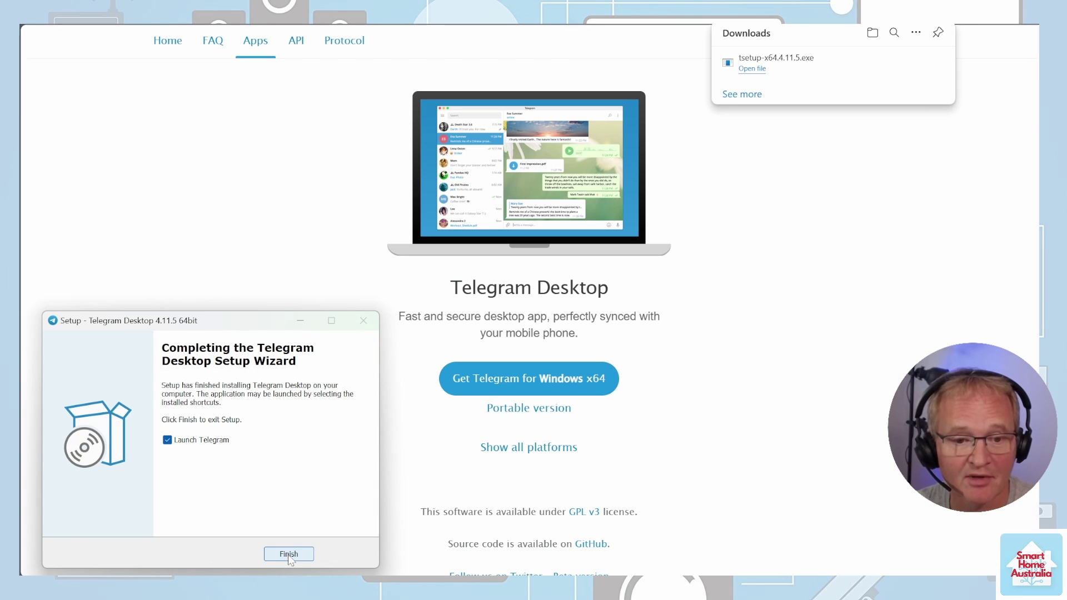
pyautogui.click(289, 555)
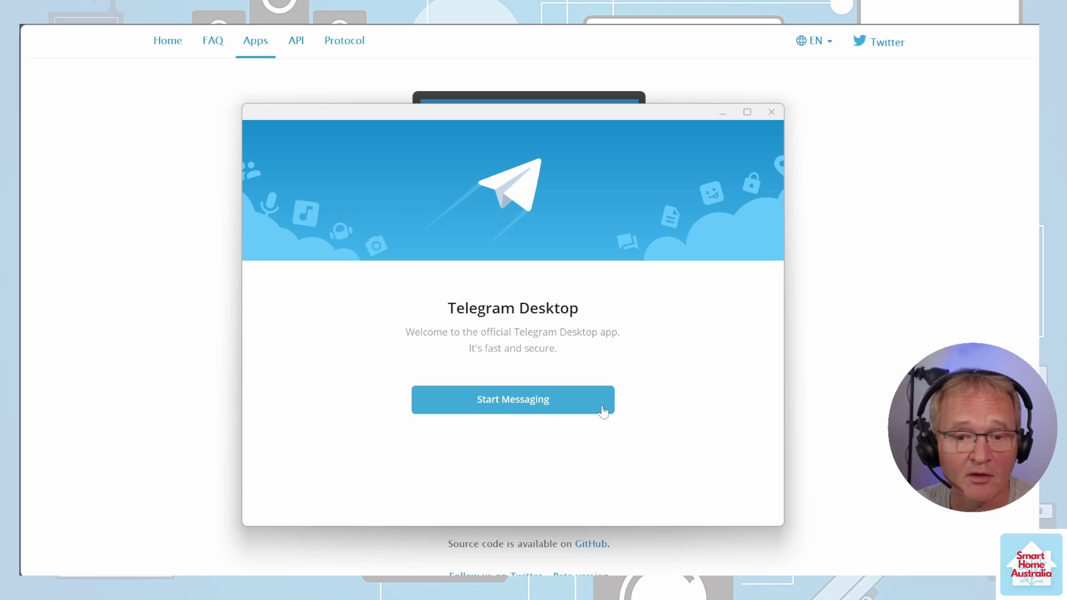
# Step: Log in to Telegram Desktop using a phone number instead of the QR code and request the login code
pyautogui.click(523, 406)
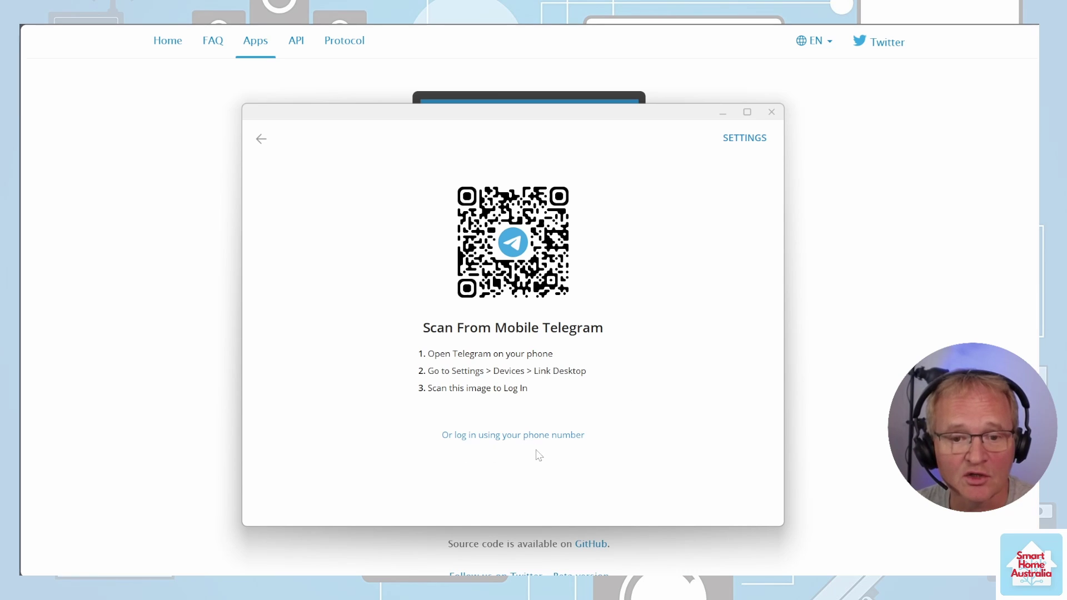
pyautogui.click(568, 438)
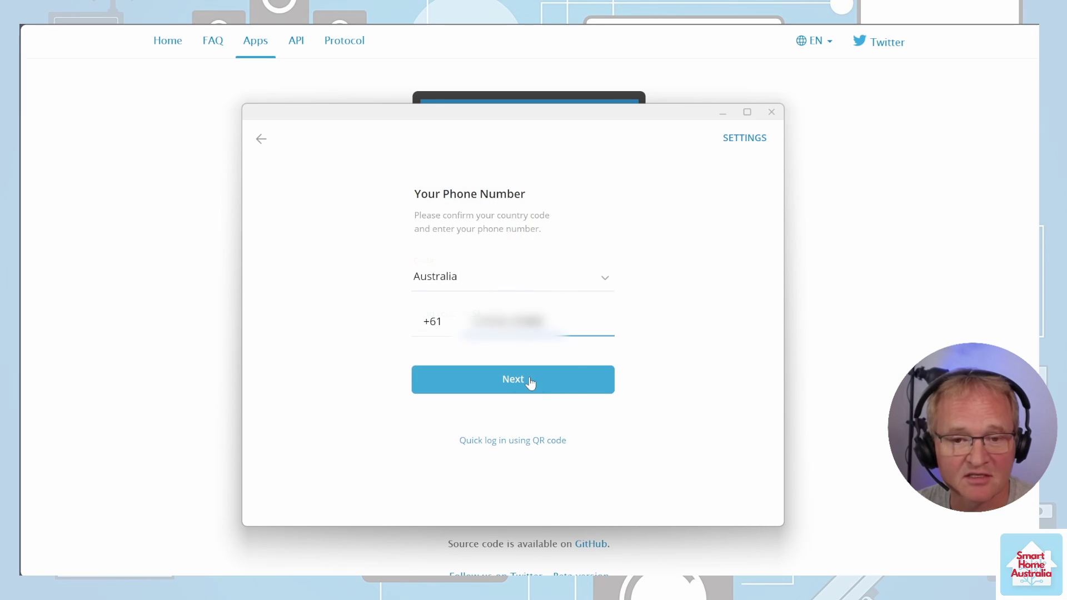
pyautogui.click(530, 380)
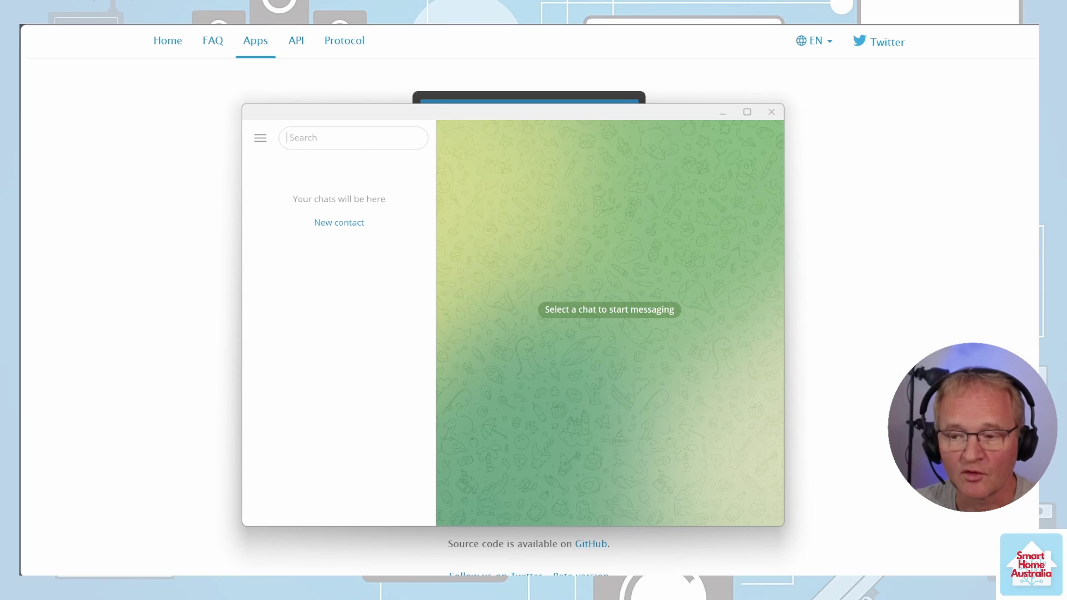
pyautogui.write('@botfather')
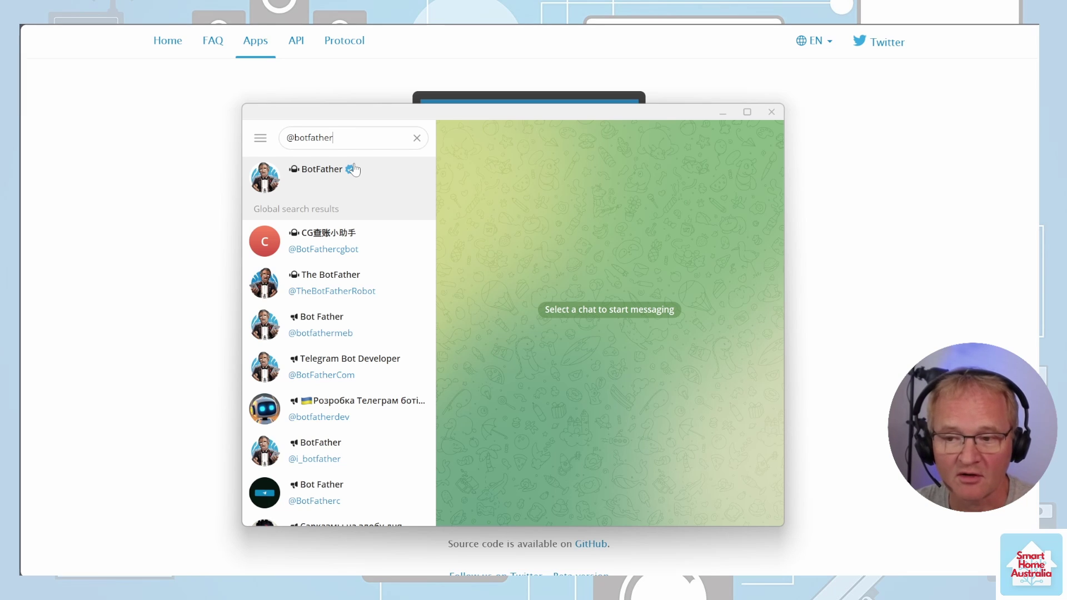
pyautogui.click(369, 181)
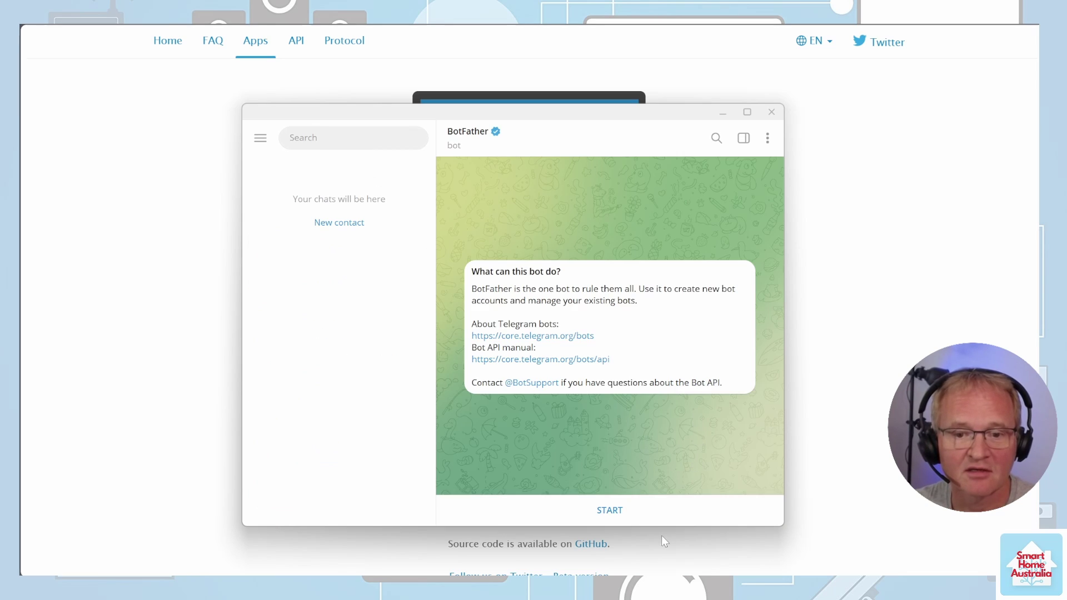
pyautogui.click(609, 511)
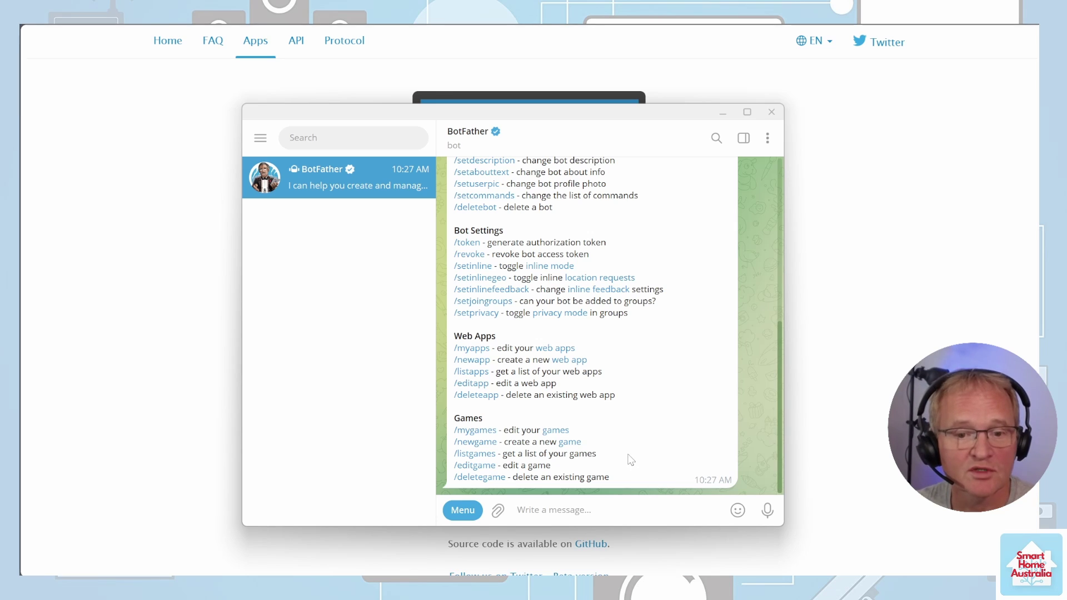
# Step: Send the username SMARTHOMEAUSTRALIA_DEMO_bot to BotFather to create the bot
pyautogui.scroll(3, 631, 440)
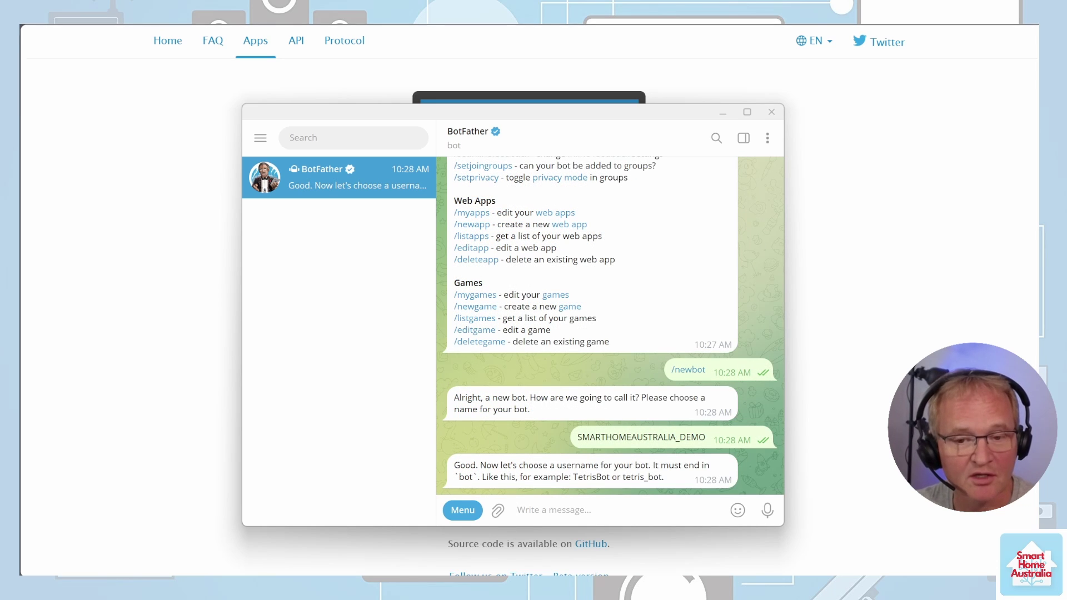
pyautogui.write('SMARTHOMEAUSTRALIA_DEMO_bot')
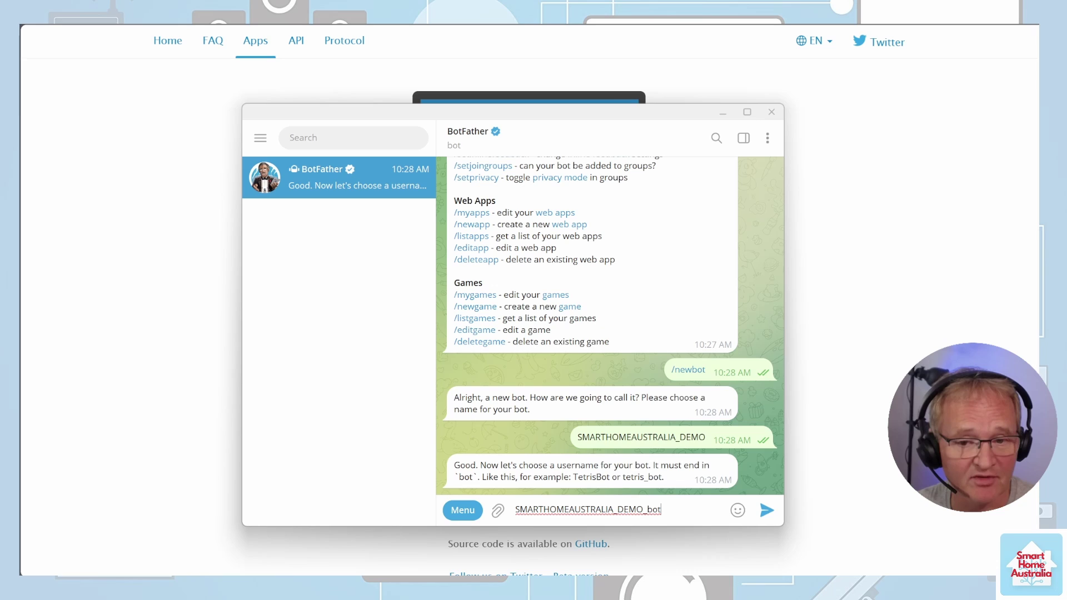
pyautogui.click(774, 515)
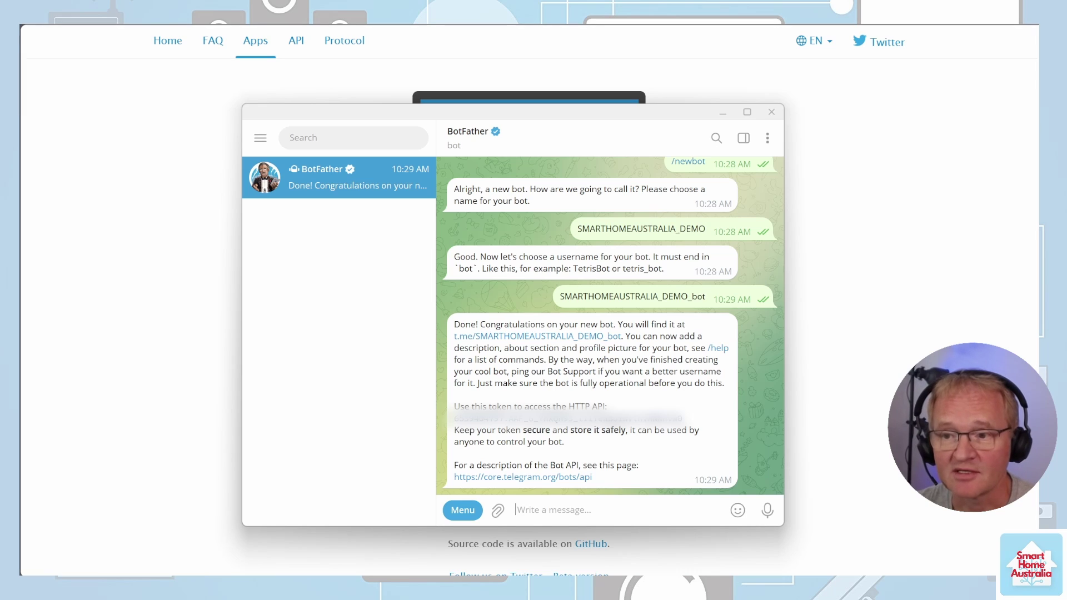
# Step: Copy the new bot's API token, then find GetIDs Bot via 'getids' and start it
pyautogui.click(567, 417)
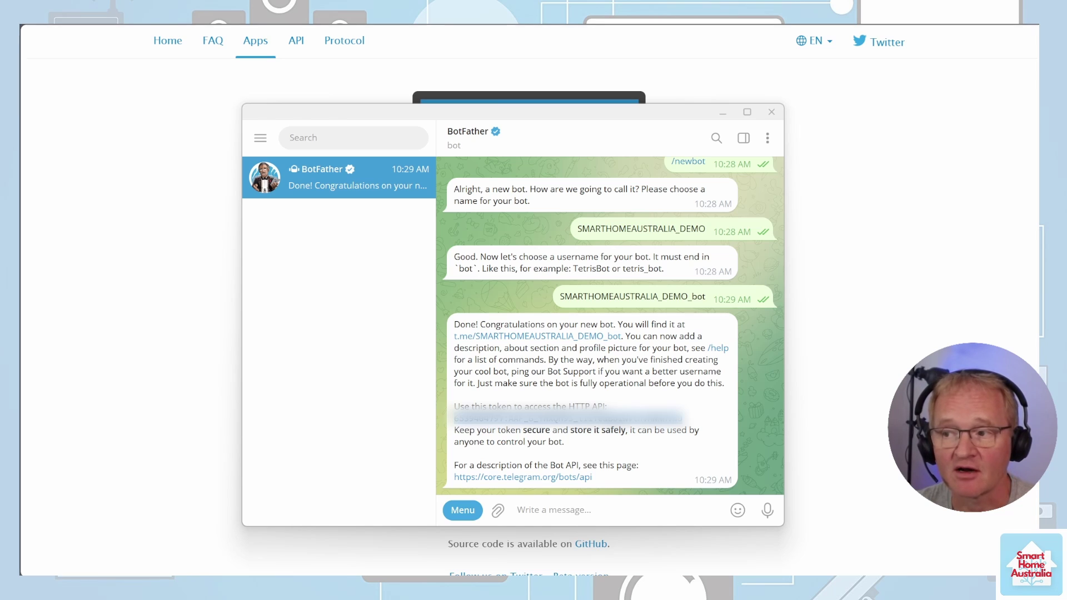
pyautogui.write('getids')
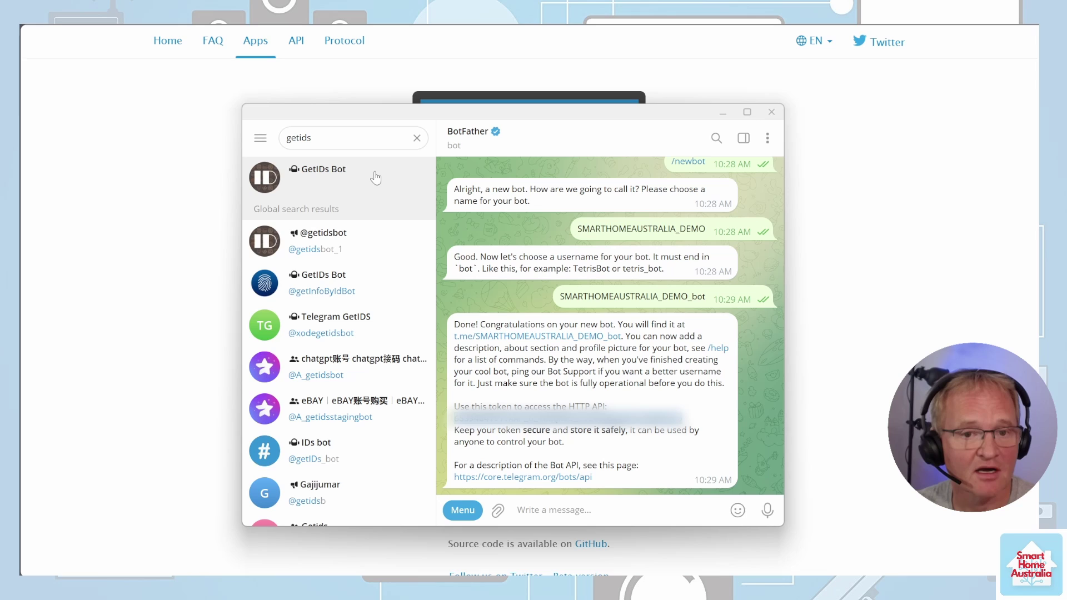
pyautogui.click(375, 176)
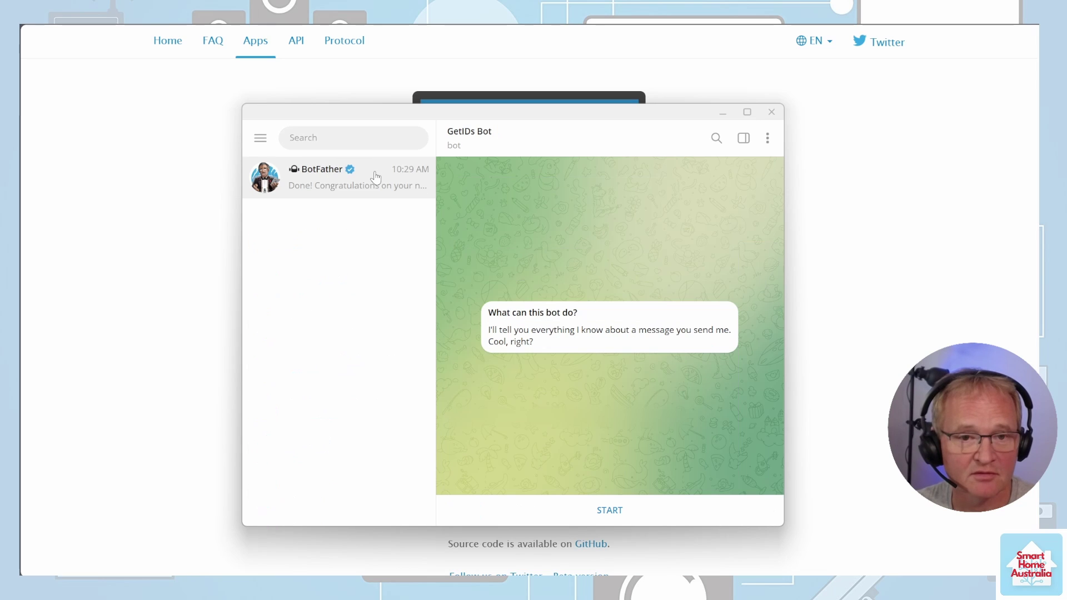
pyautogui.click(628, 518)
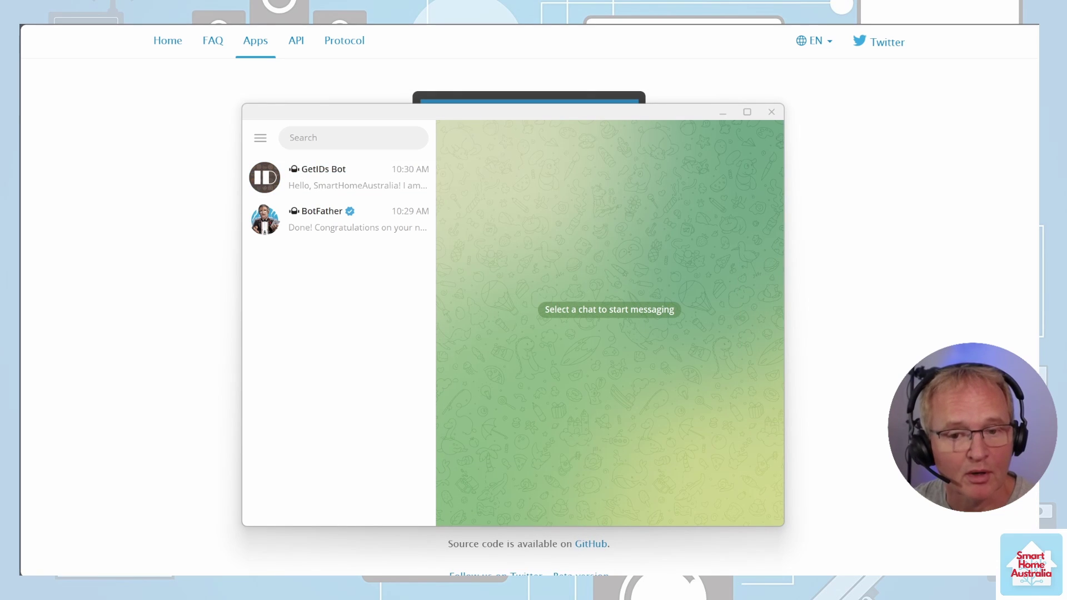
# Step: Search for smarthomeaustralia_demo and open the new bot's chat
pyautogui.click(311, 137)
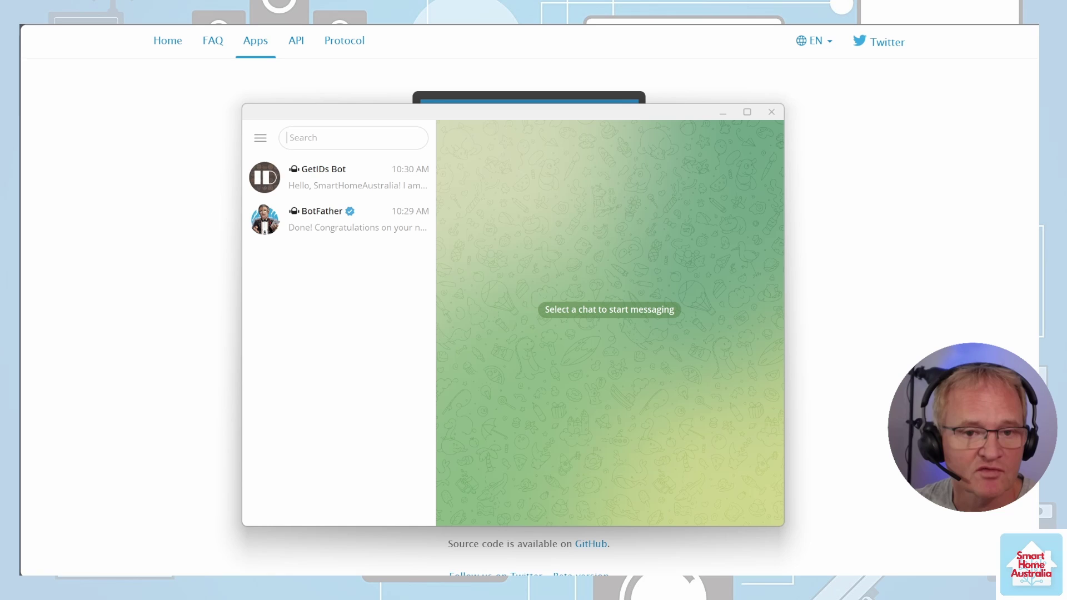
pyautogui.write('smarthomeaustralia_demo')
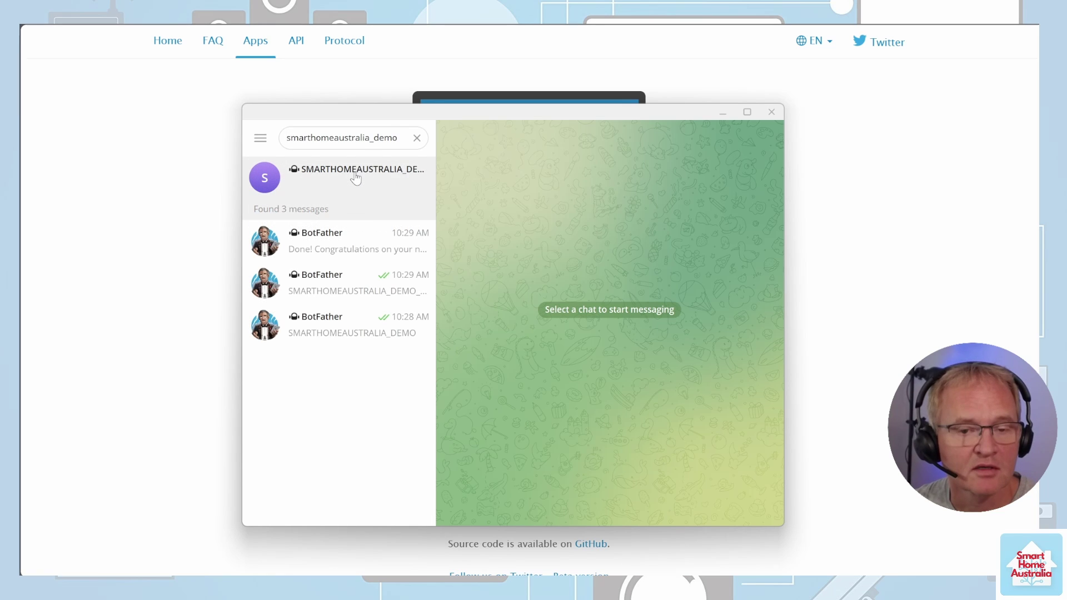
pyautogui.click(355, 177)
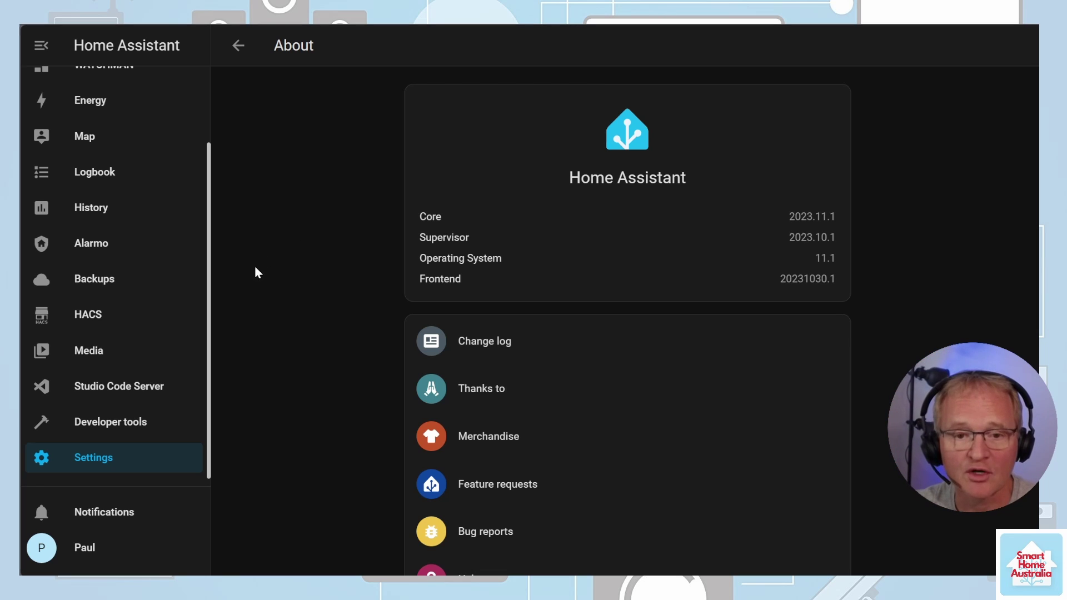
# Step: Open configuration.yaml in Studio Code Server and copy the Telegram example configuration from the docs
pyautogui.click(135, 387)
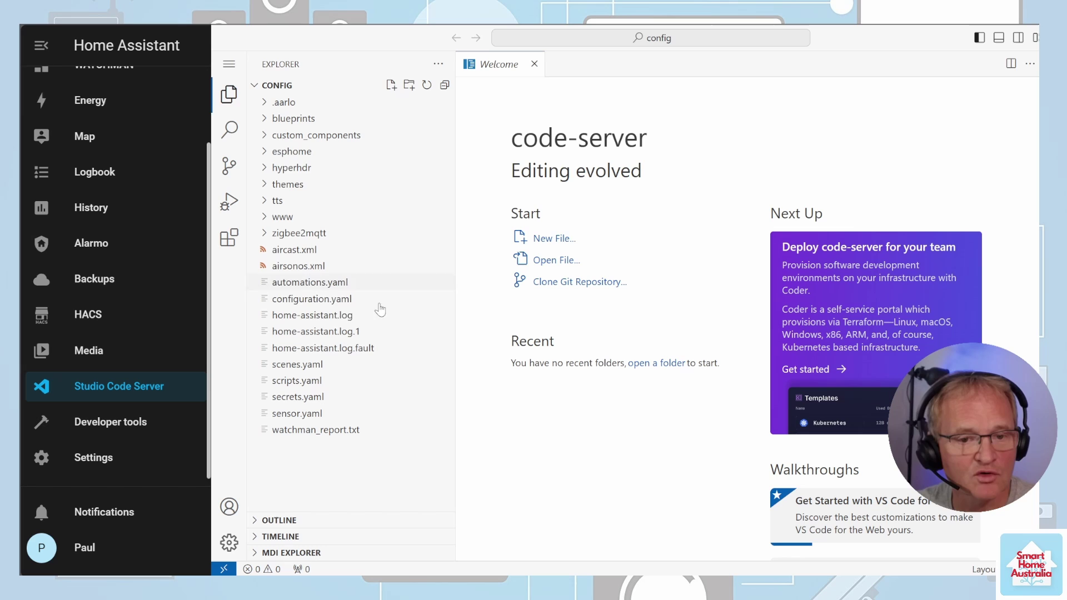
pyautogui.click(328, 300)
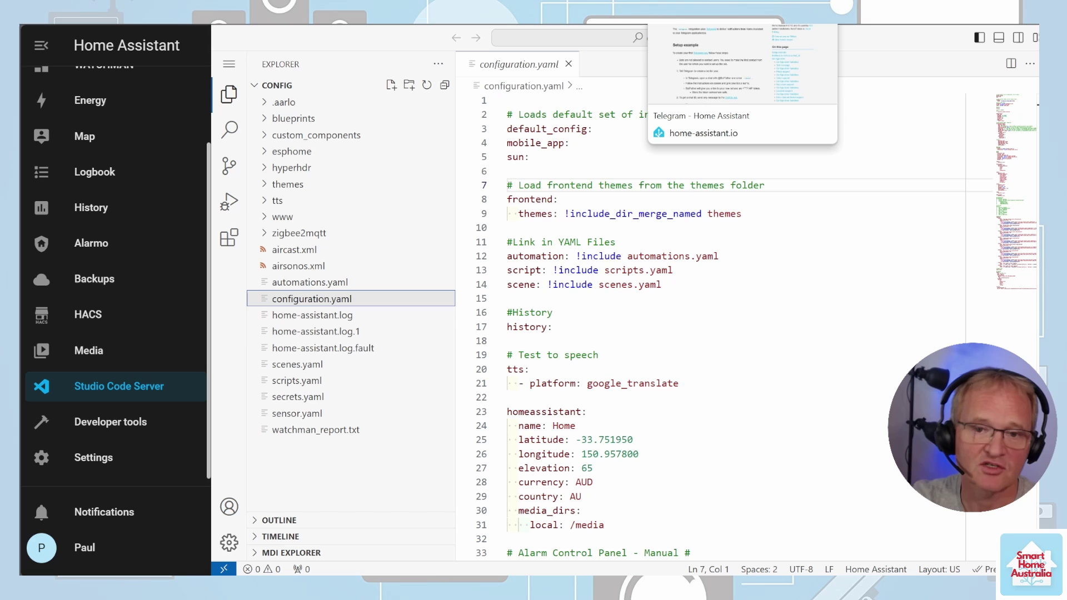
pyautogui.click(694, 16)
pyautogui.scroll(-15, 500, 209)
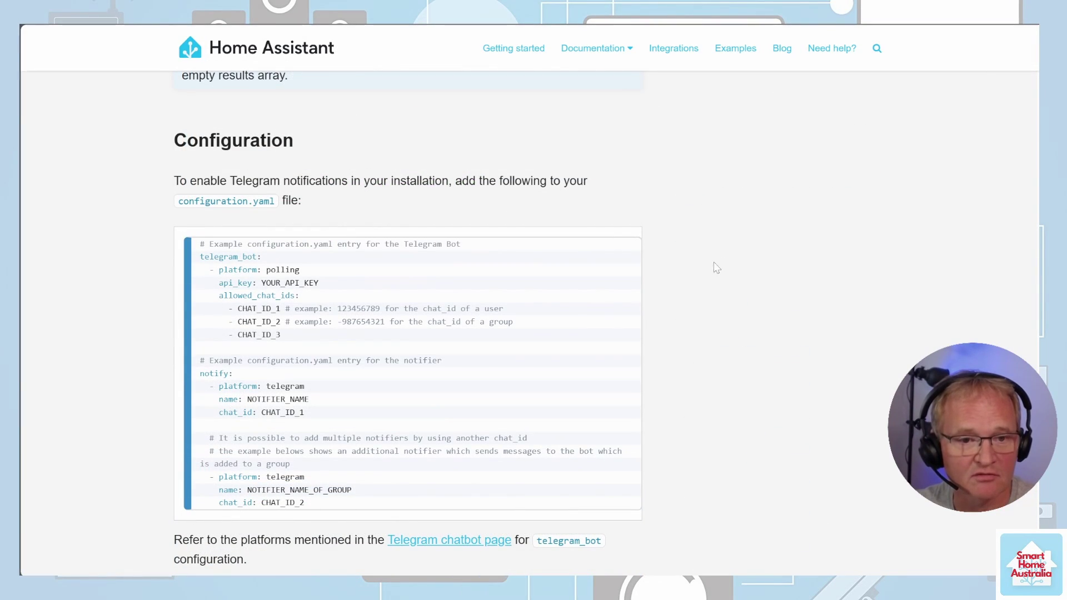
pyautogui.click(626, 243)
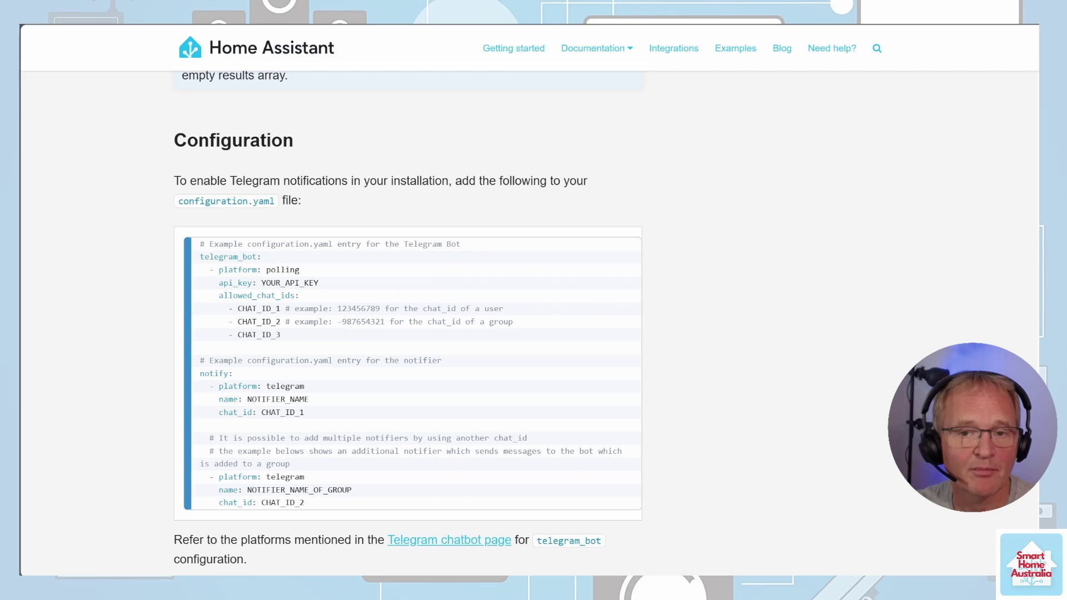
pyautogui.hotkey('ctrl', 'Tab')
# Step: Paste the Telegram example configuration on a new line below the tts section
pyautogui.click(508, 397)
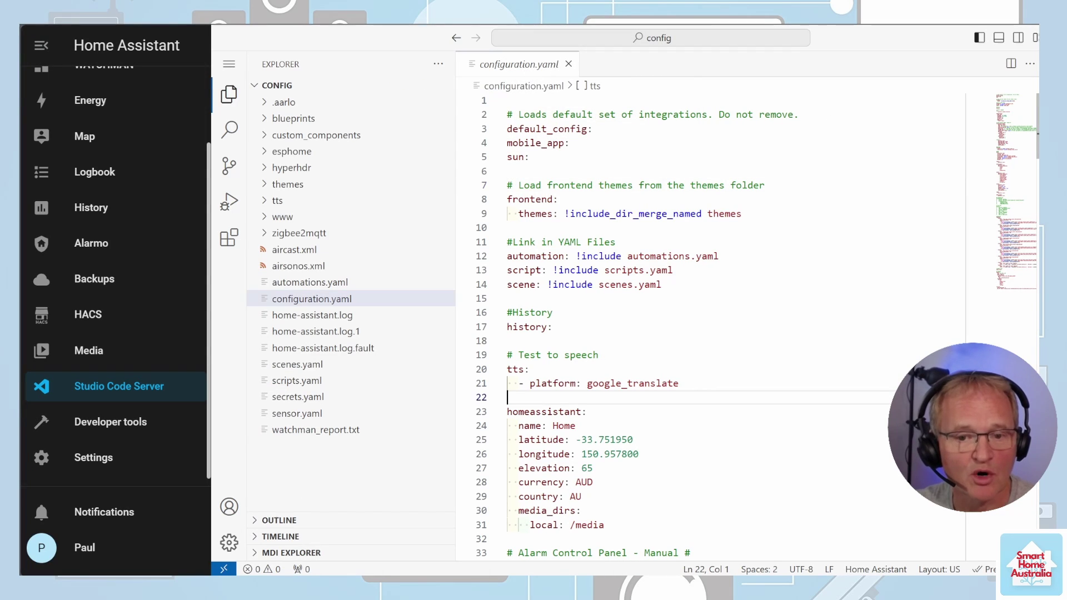
pyautogui.press('Return')
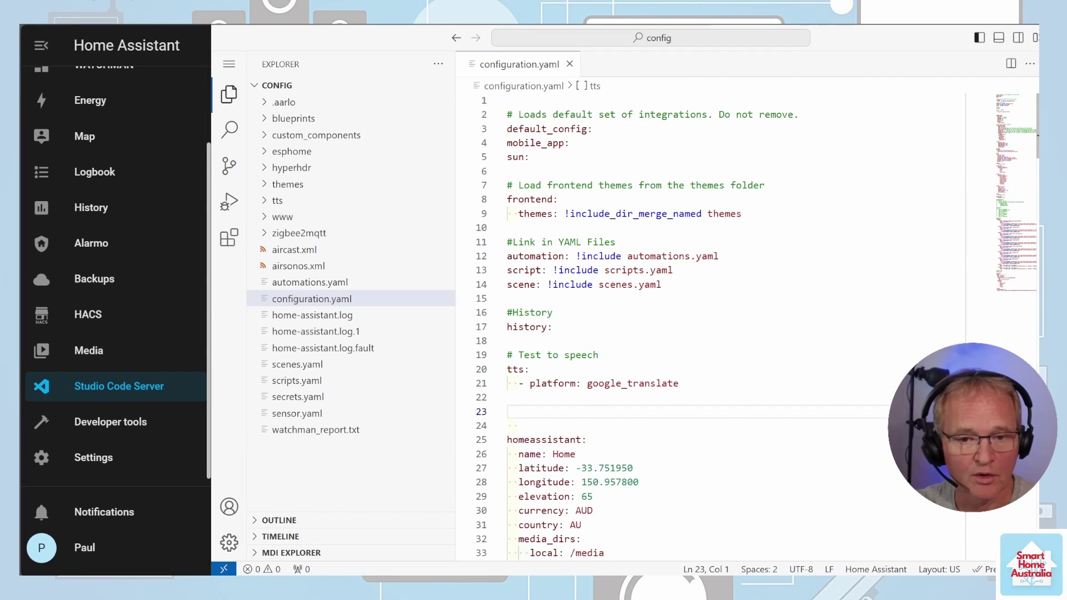
pyautogui.hotkey('ctrl', 'v')
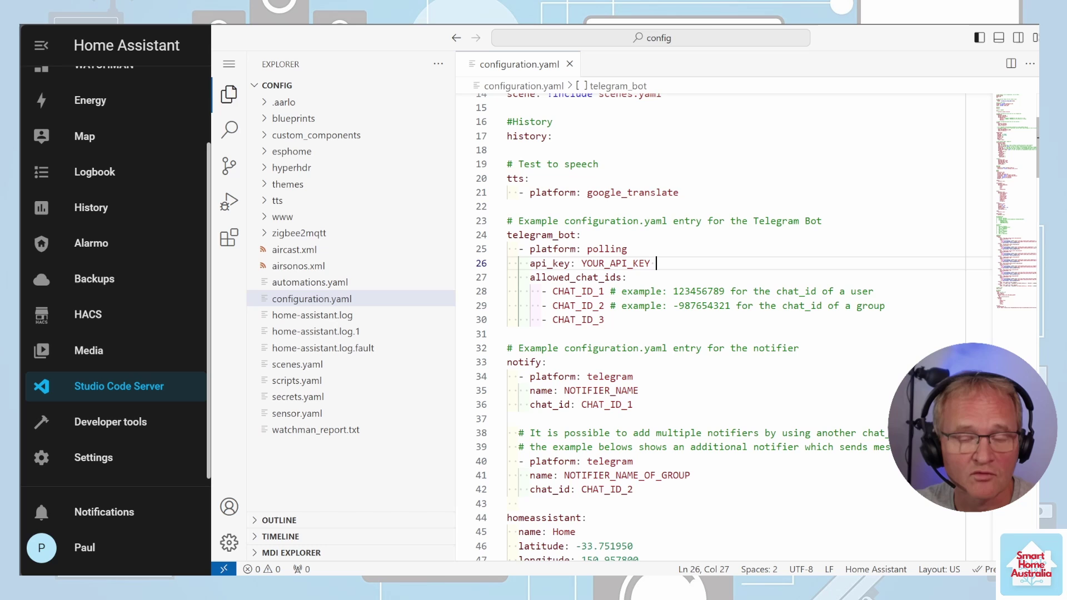
# Step: Delete the placeholders CHAT_ID_1 through CHAT_ID_3 from allowed_chat_ids
pyautogui.click(605, 319)
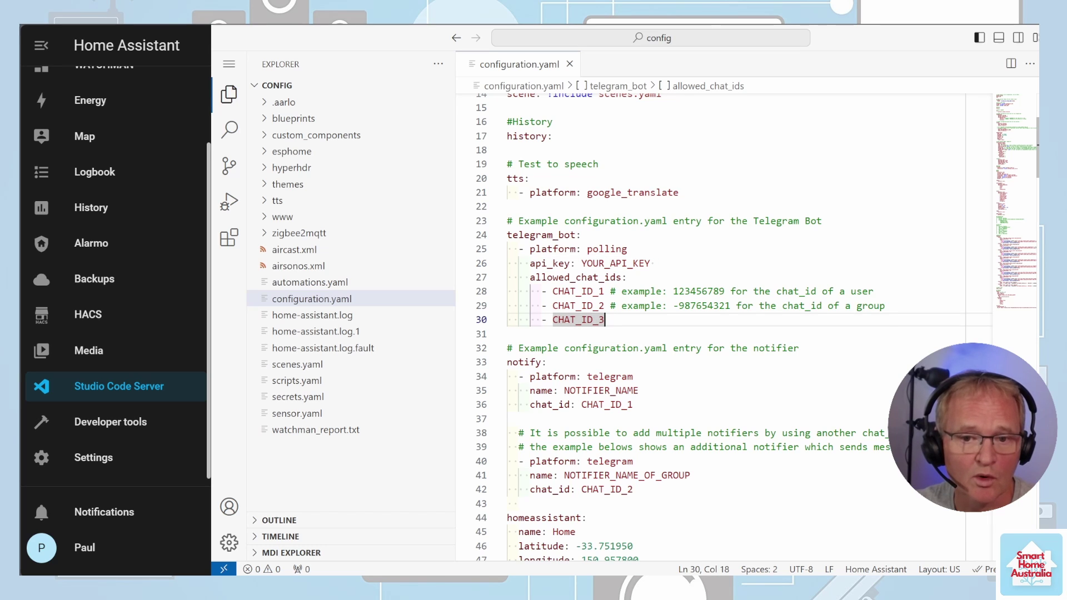
pyautogui.keyDown('shift'); pyautogui.click(600, 305); pyautogui.keyUp('shift')
pyautogui.keyDown('shift'); pyautogui.click(553, 291); pyautogui.keyUp('shift')
pyautogui.press('BackSpace')
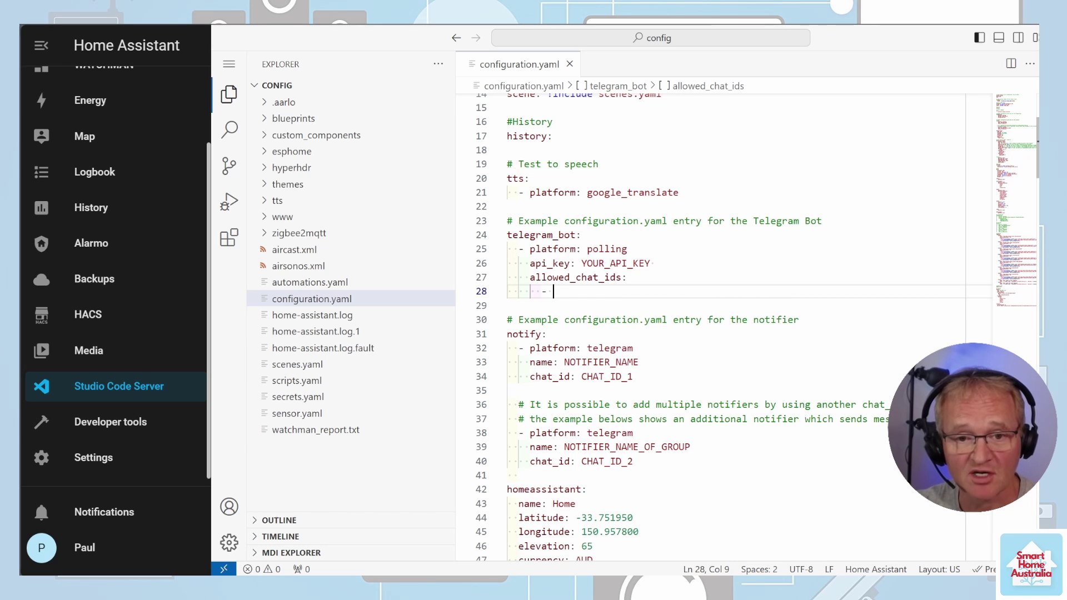
# Step: Paste the chat ID into allowed_chat_ids, replace YOUR_API_KEY, and delete the second group notifier block
pyautogui.hotkey('ctrl', 'v')
pyautogui.moveTo(656, 263); pyautogui.dragTo(581, 263)
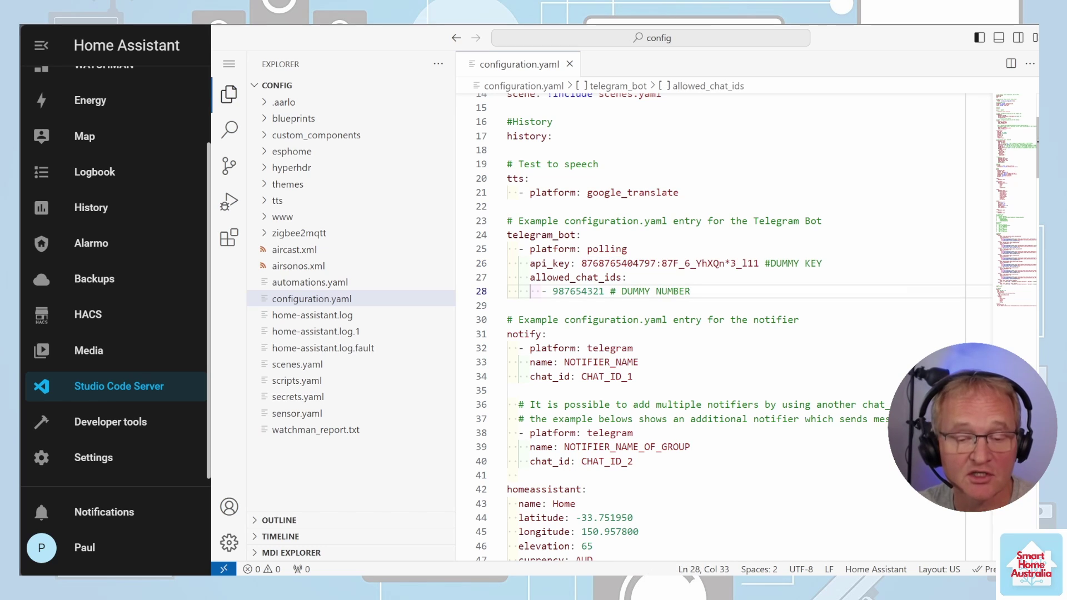
pyautogui.moveTo(633, 462); pyautogui.dragTo(504, 398)
pyautogui.press('Delete')
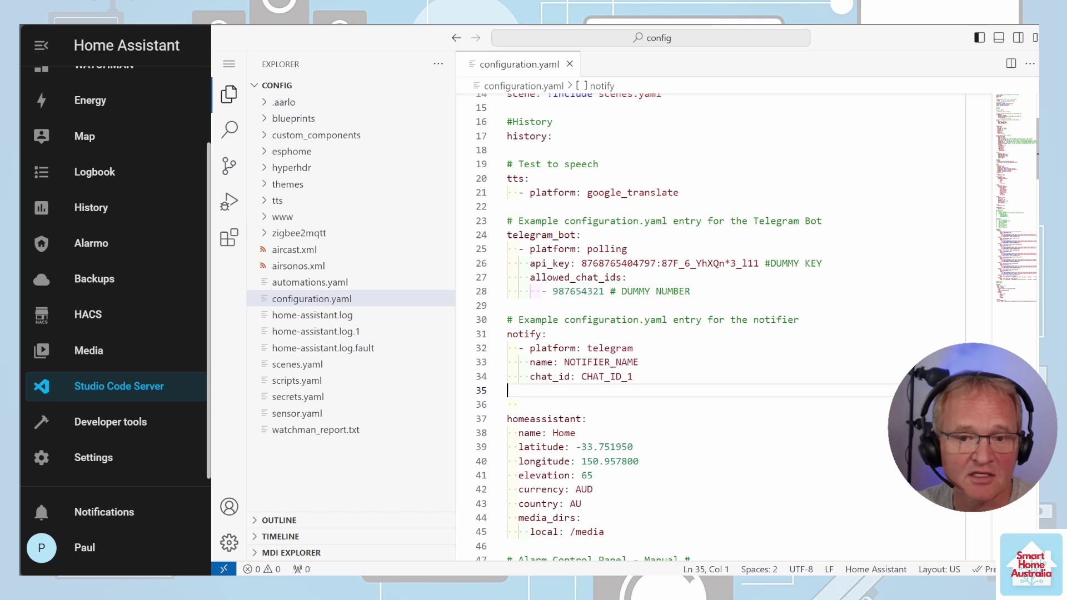
pyautogui.moveTo(604, 291); pyautogui.dragTo(553, 291)
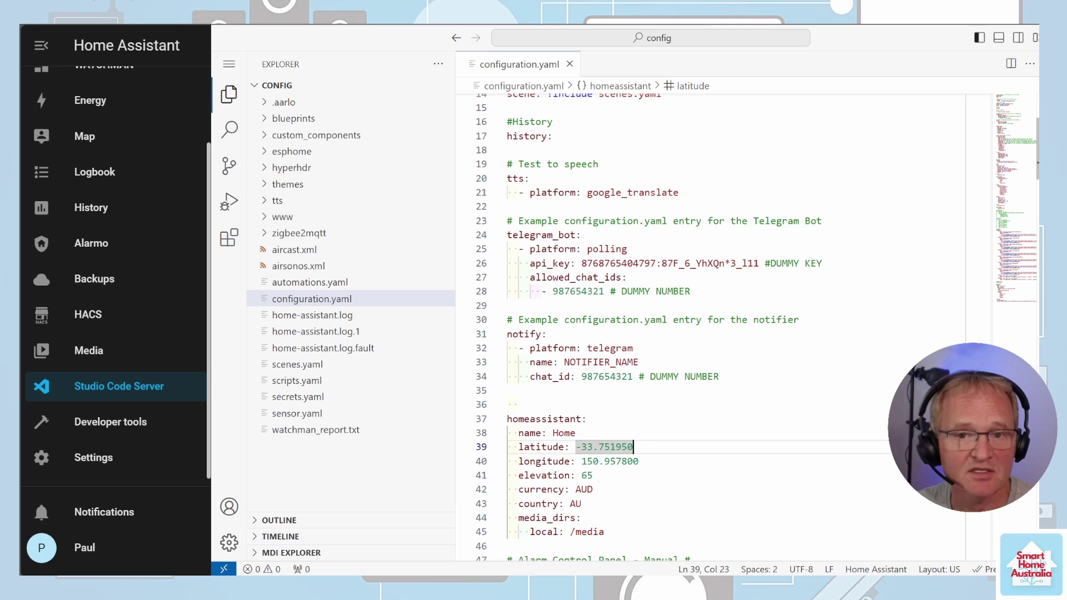
# Step: Close the configuration.yaml editor tab
pyautogui.click(570, 64)
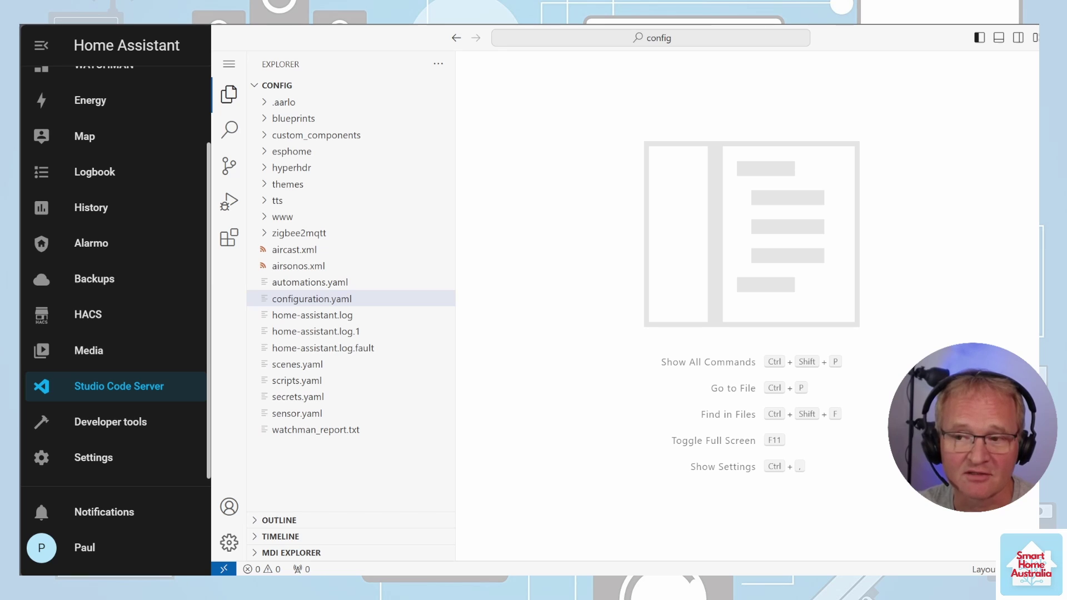
# Step: Check the configuration under Developer tools > YAML, then do a full Home Assistant restart
pyautogui.click(128, 433)
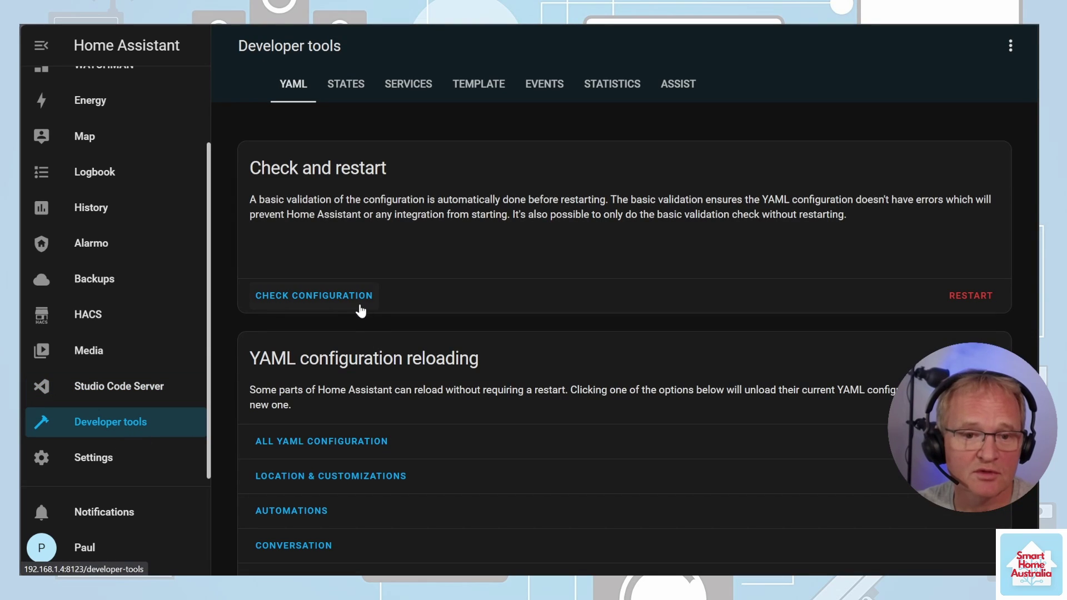
pyautogui.click(342, 303)
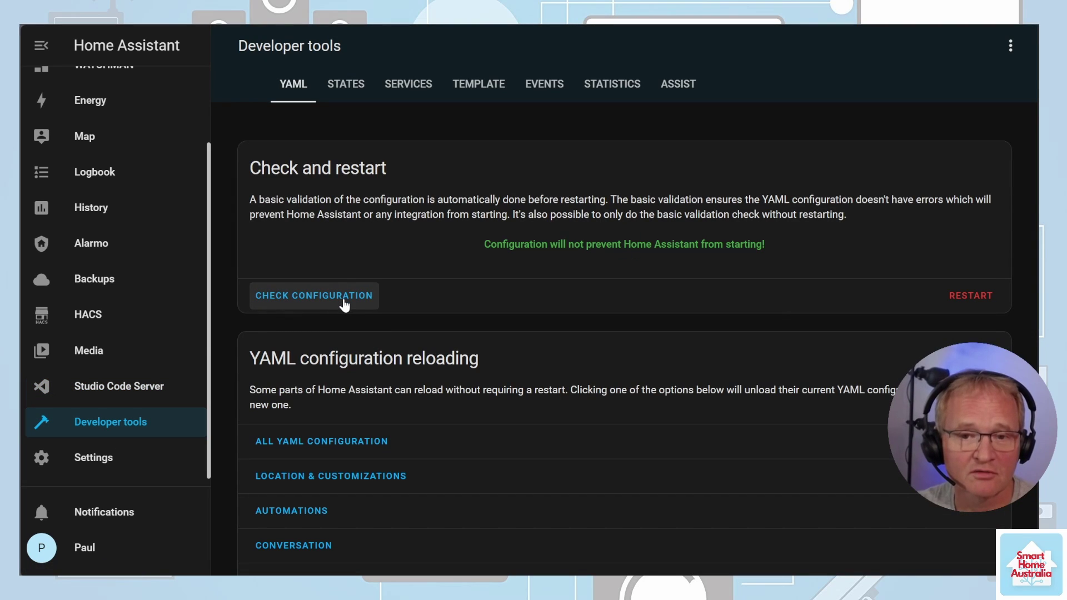
pyautogui.click(983, 297)
pyautogui.click(505, 333)
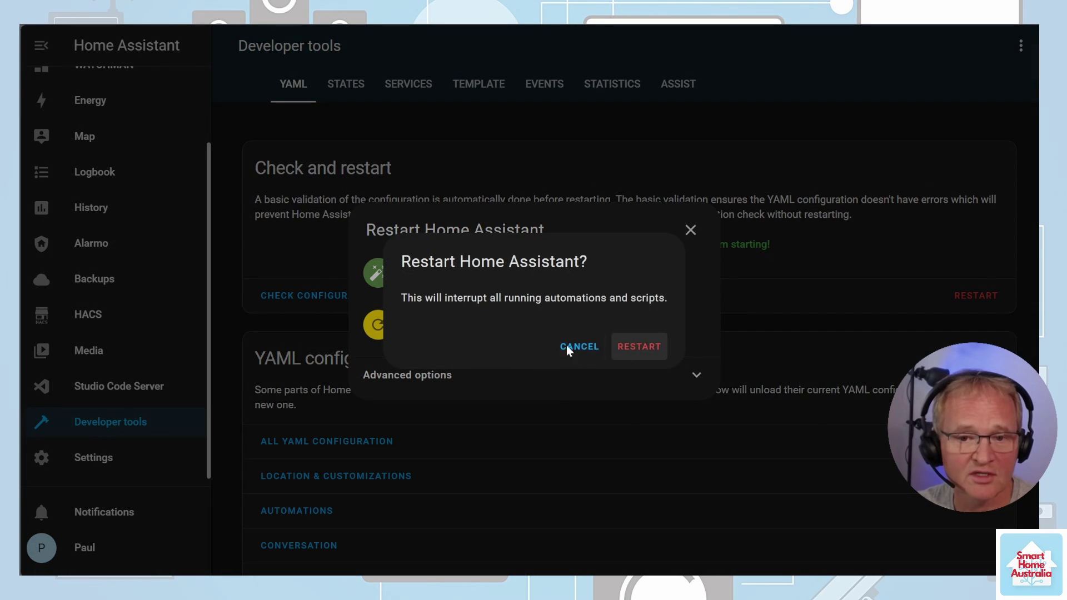
pyautogui.click(640, 346)
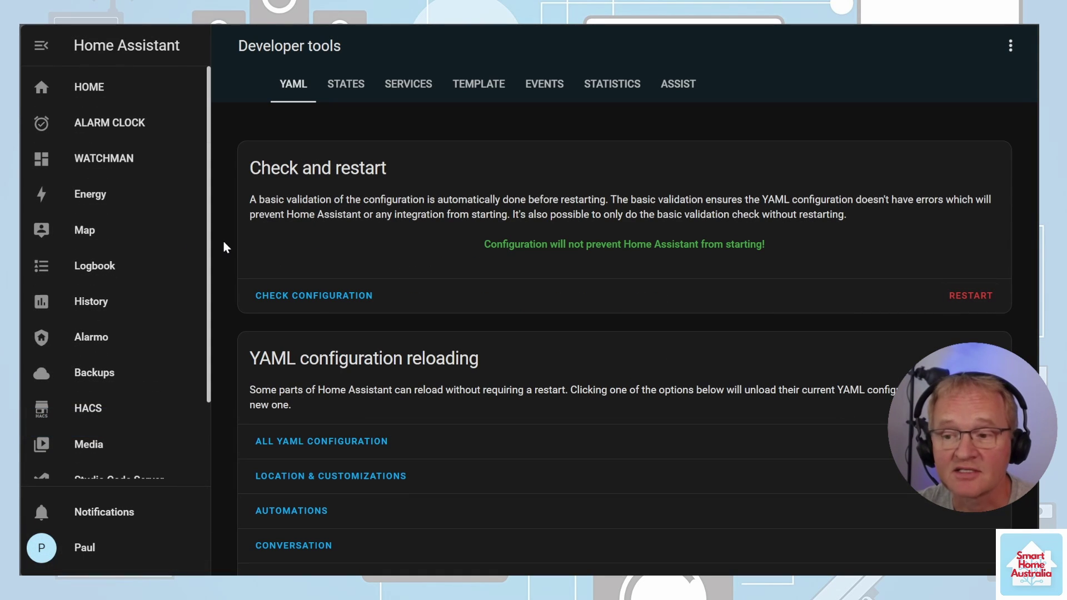
# Step: Select the 'Telegram bot: Send message' service in Developer tools Services
pyautogui.click(410, 86)
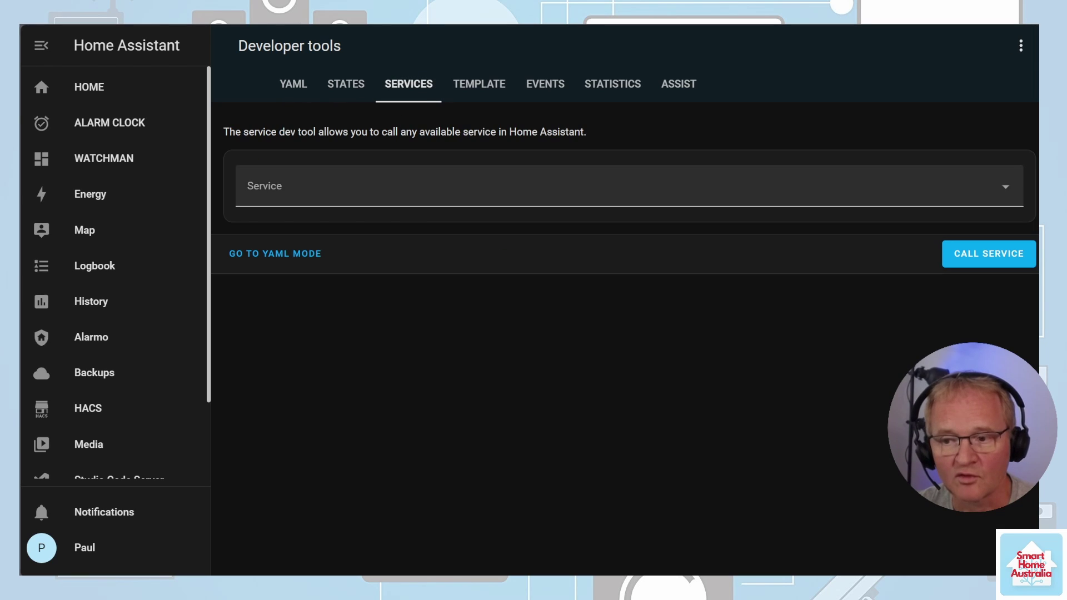
pyautogui.write('telegram bot: send mess')
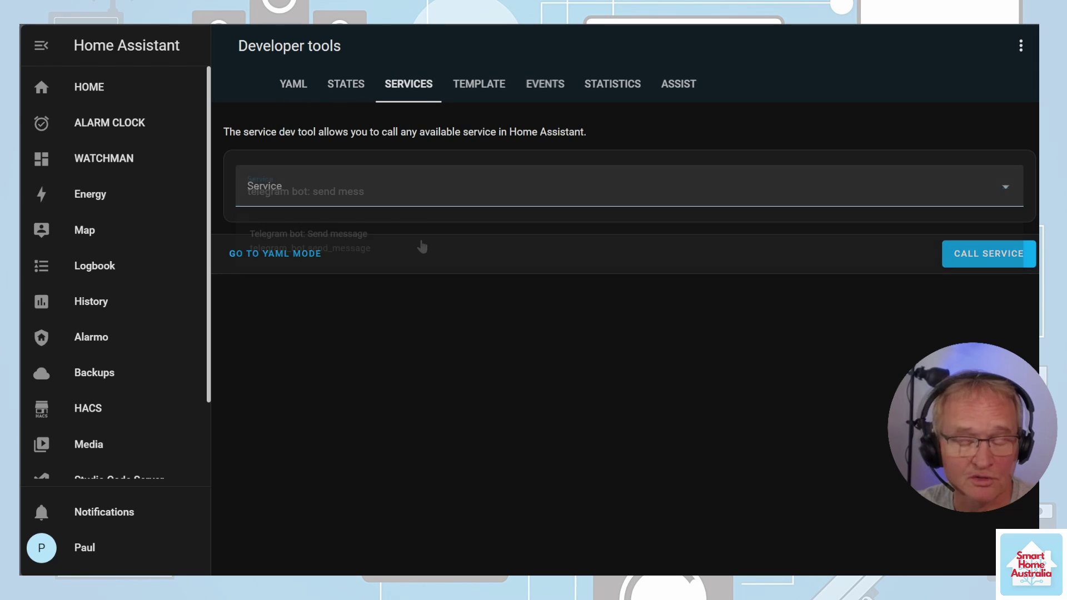
pyautogui.click(421, 242)
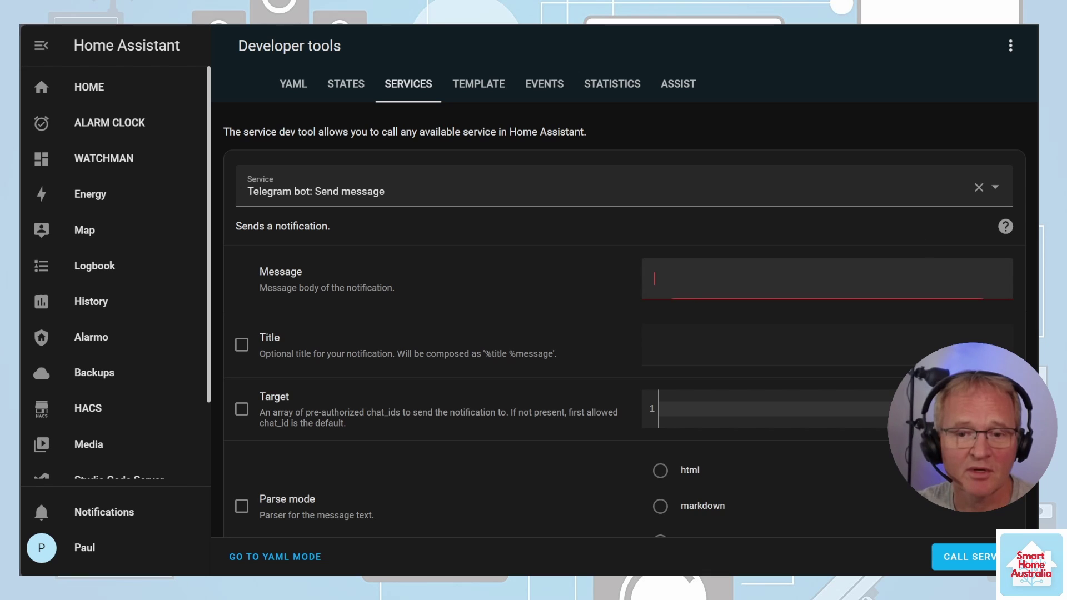
# Step: Send the message 'A message from Home Assistant to Telegram' with title HOME ASSISTANT
pyautogui.write('A message from Home Assistant to Telegram')
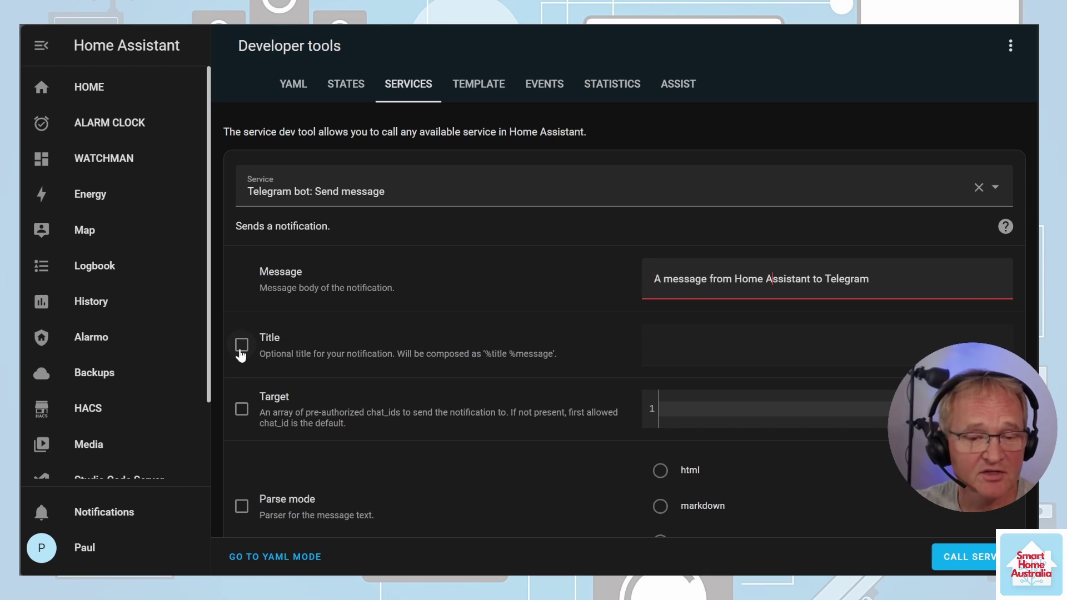
pyautogui.click(242, 346)
pyautogui.write('HOME ASSISTANT')
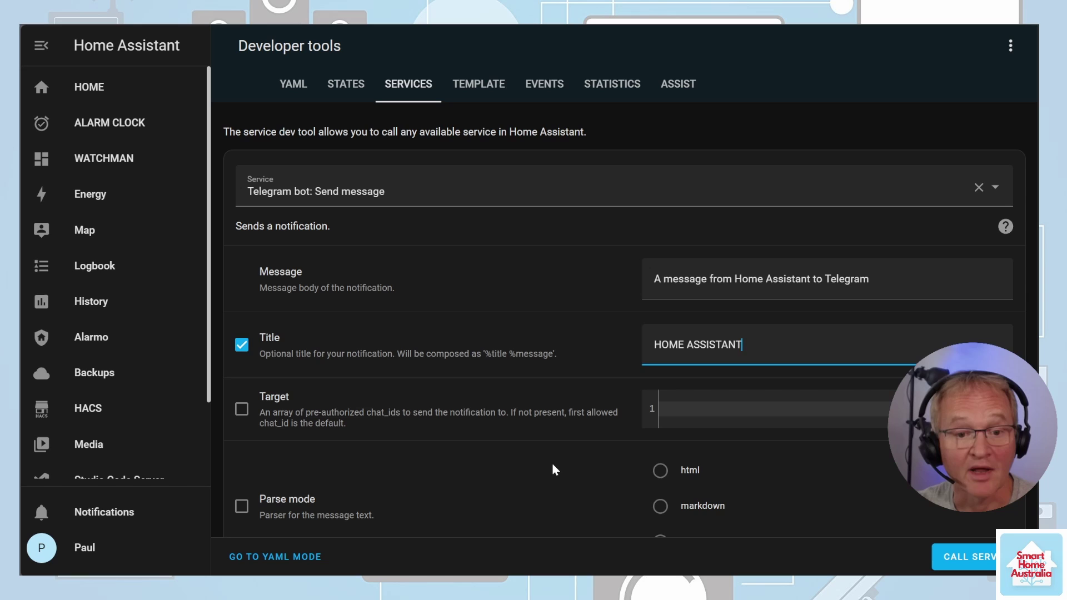
pyautogui.click(936, 555)
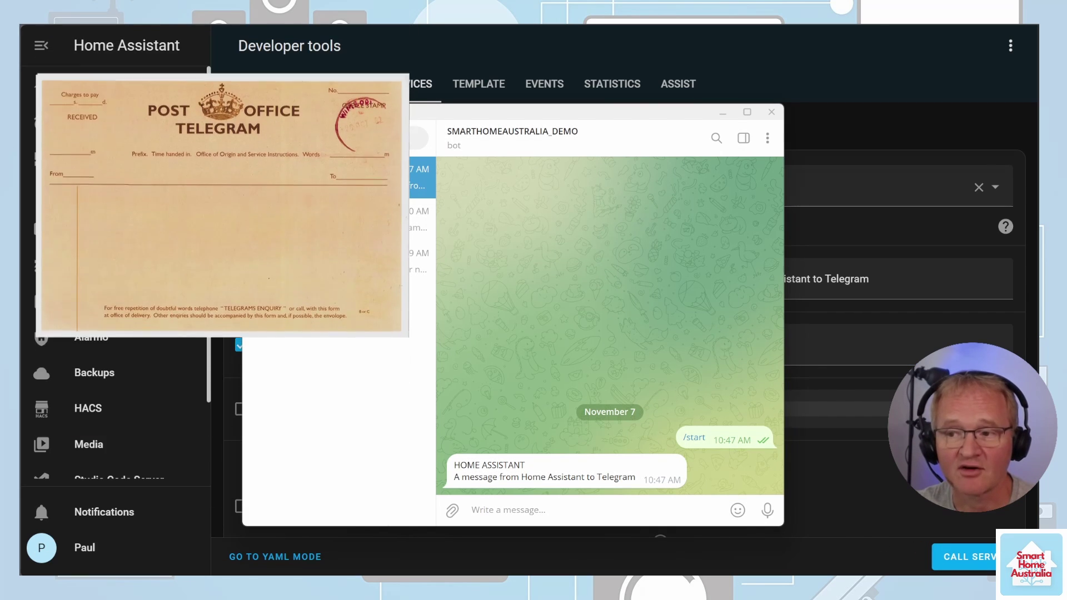